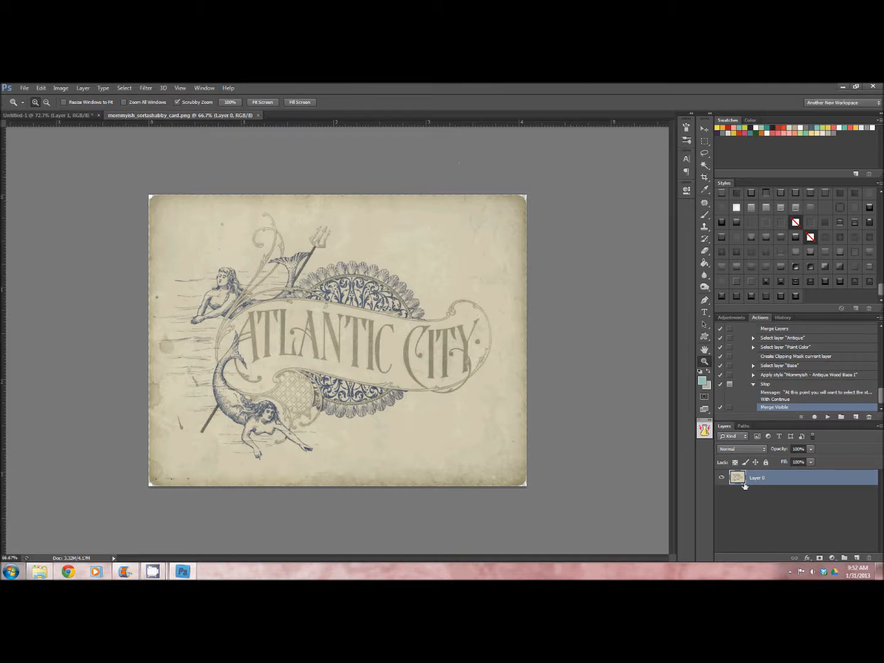
# Start the "Peeled Paint Action by Mommyish (YAY)" on the card's Layer 0 and stop it at the foreground colour message.
pyautogui.click(721, 478)
pyautogui.click(722, 478)
pyautogui.moveTo(880, 393); pyautogui.dragTo(880, 353)
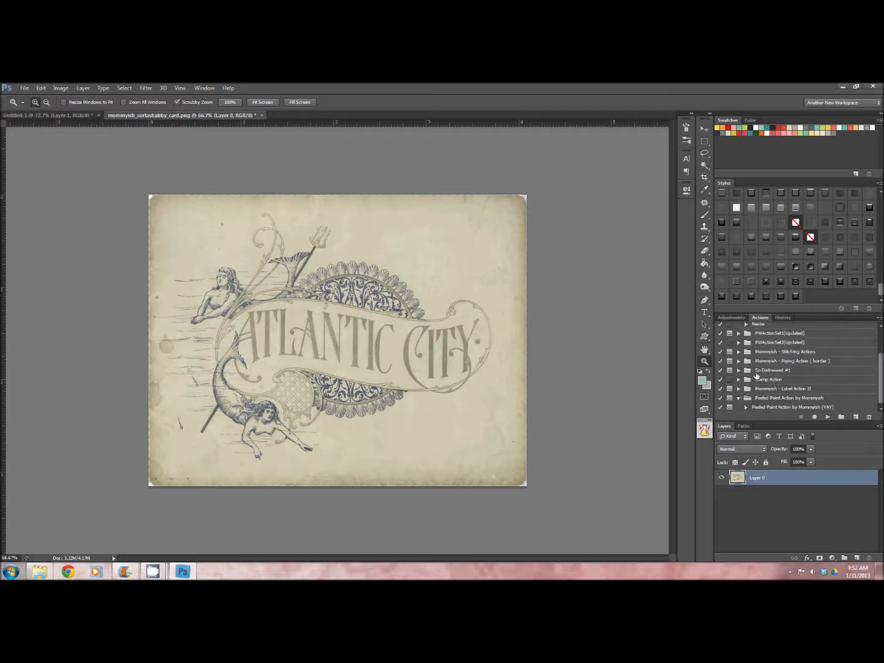
pyautogui.click(772, 408)
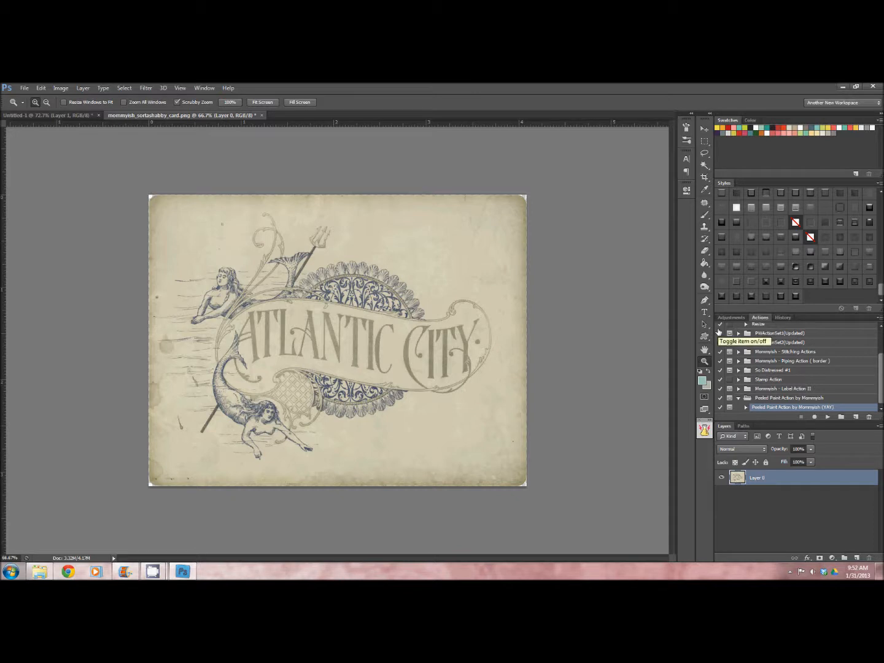
pyautogui.click(827, 417)
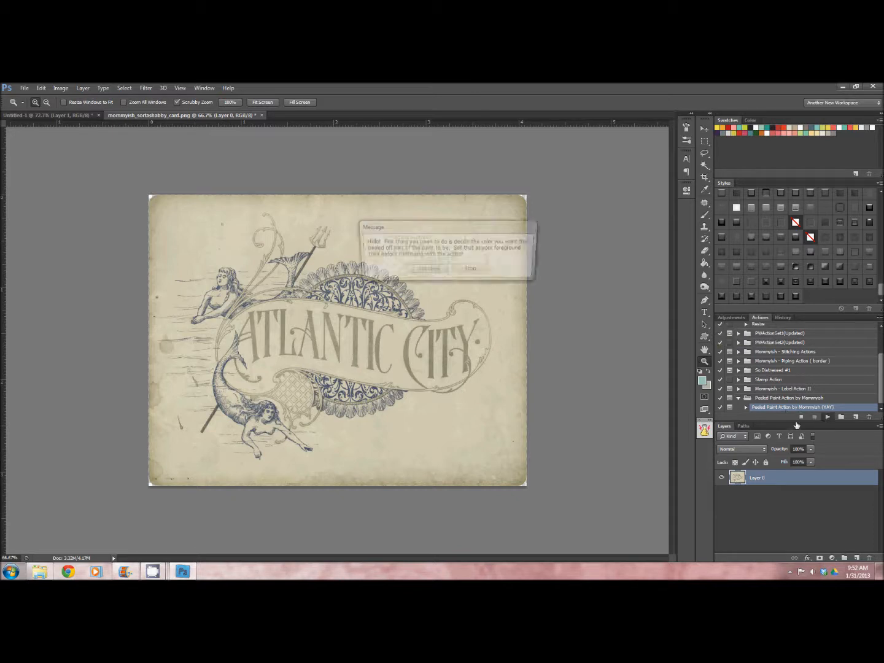
pyautogui.click(471, 270)
# Set the foreground colour to a59975 sampled from the card's edge and run the rest of the action, stopping at the edging style message.
pyautogui.click(703, 381)
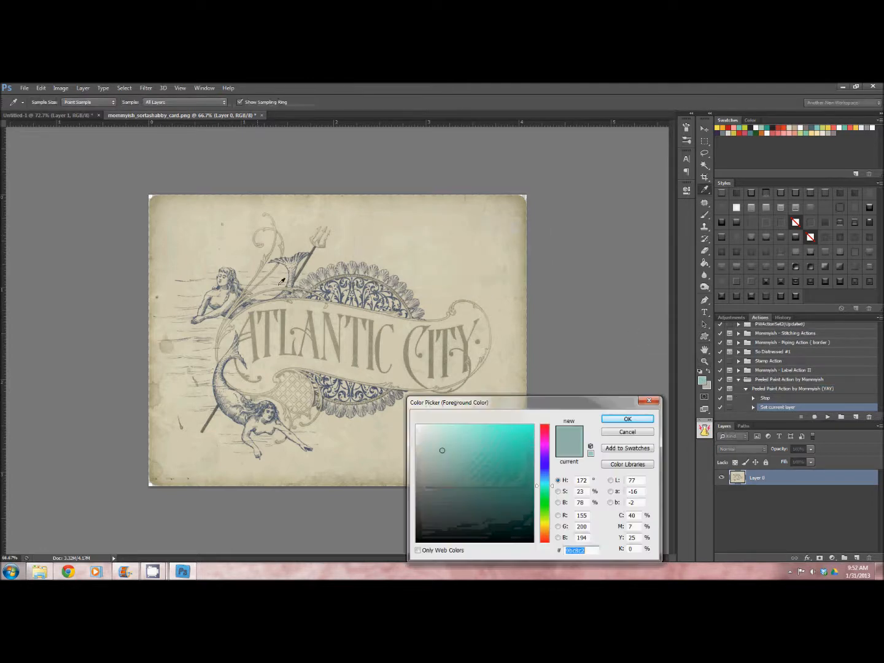
pyautogui.click(317, 245)
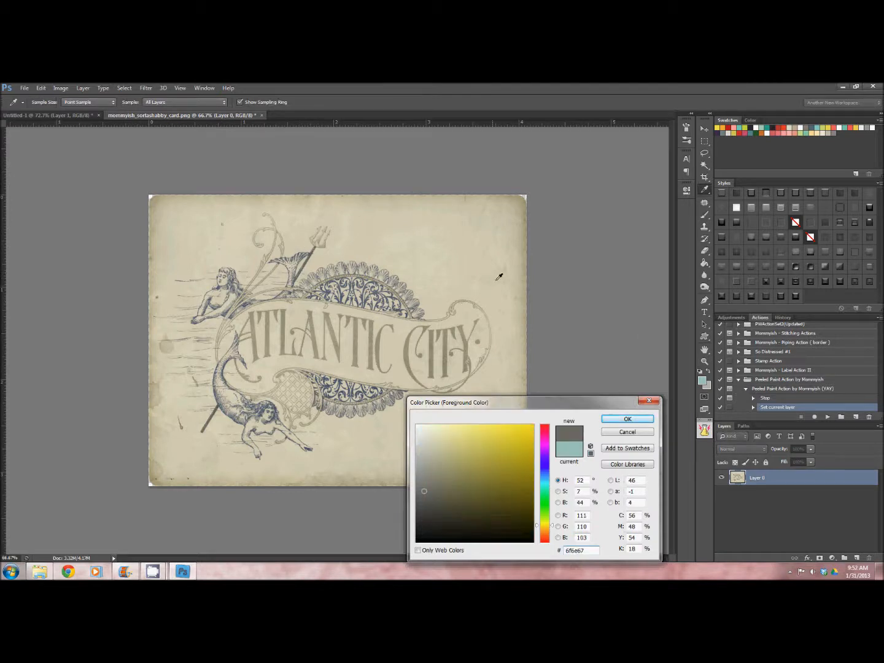
pyautogui.click(525, 201)
pyautogui.click(527, 214)
pyautogui.click(624, 420)
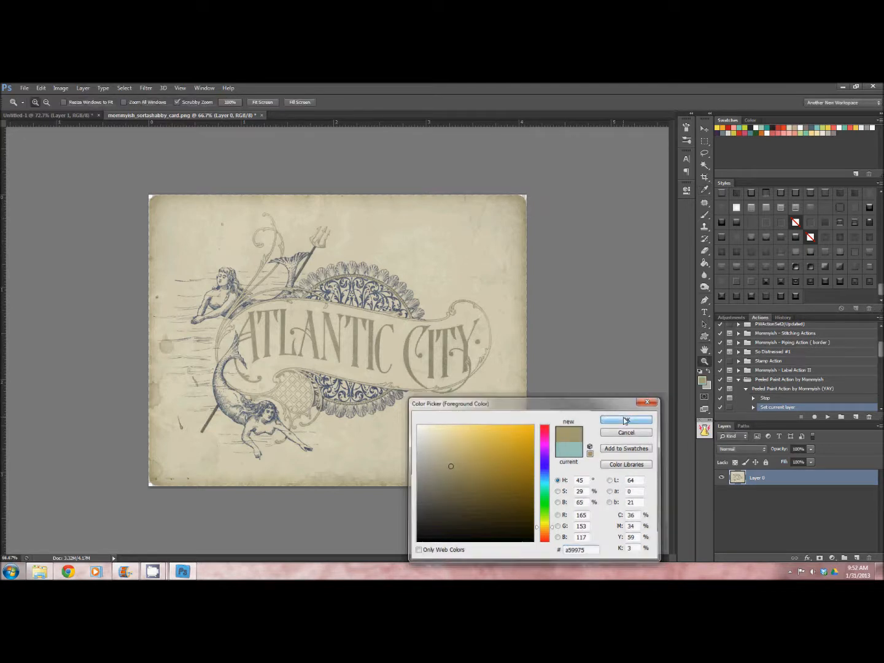
pyautogui.click(826, 417)
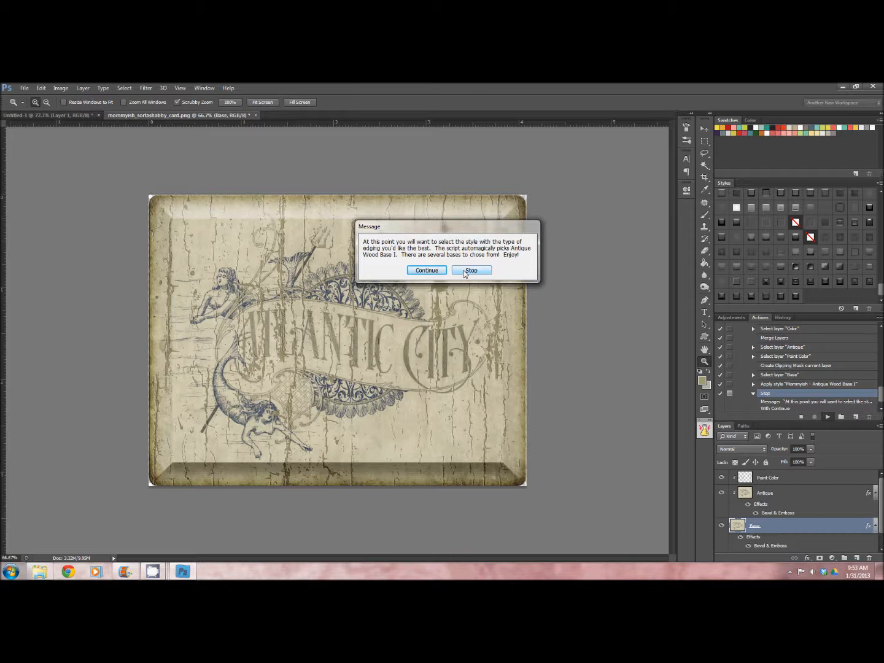
pyautogui.click(470, 271)
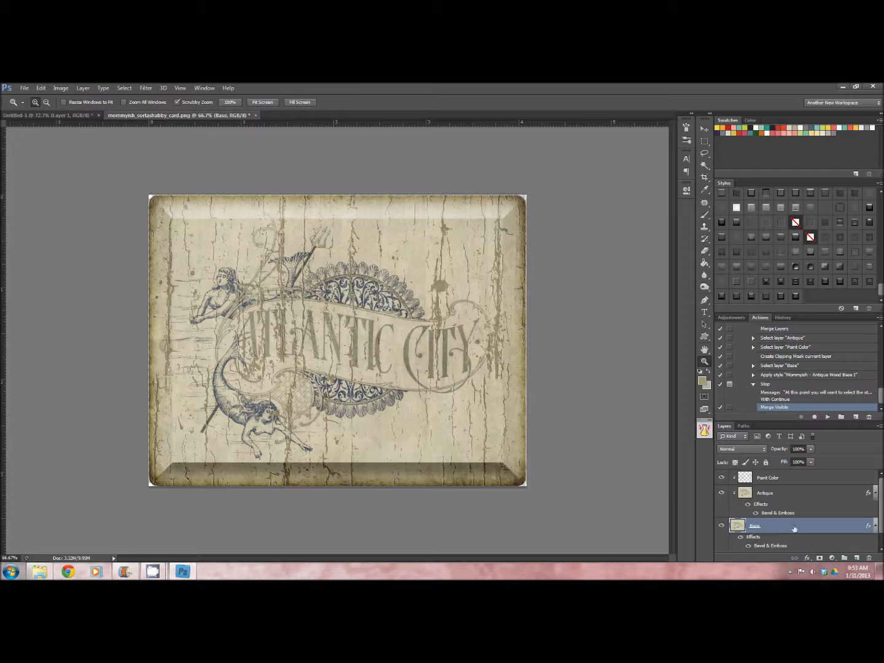
# Try the wood edging styles one after another on the Base layer, ending with a narrow ridged frame style.
pyautogui.scroll(-1, 791, 528)
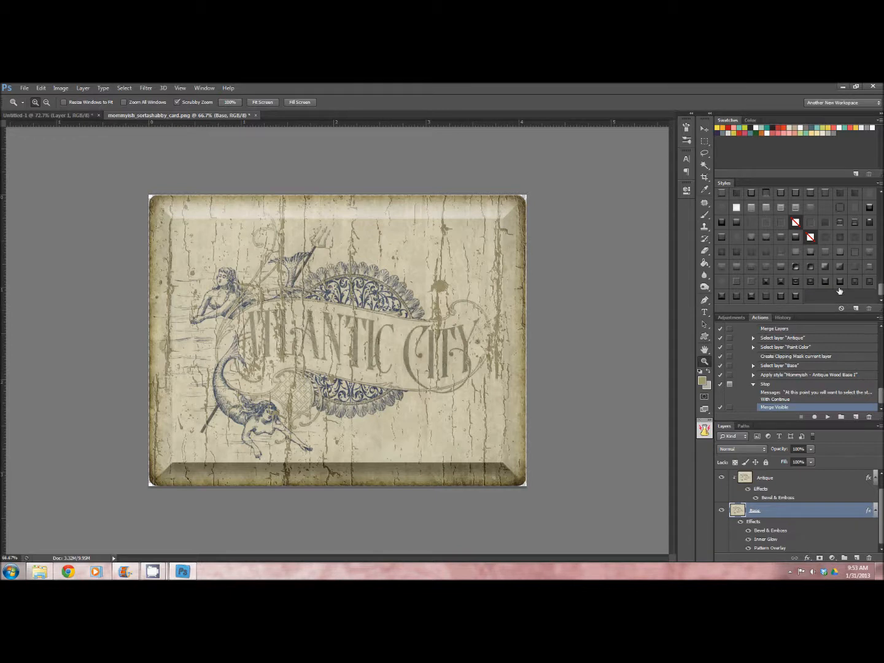
pyautogui.click(781, 282)
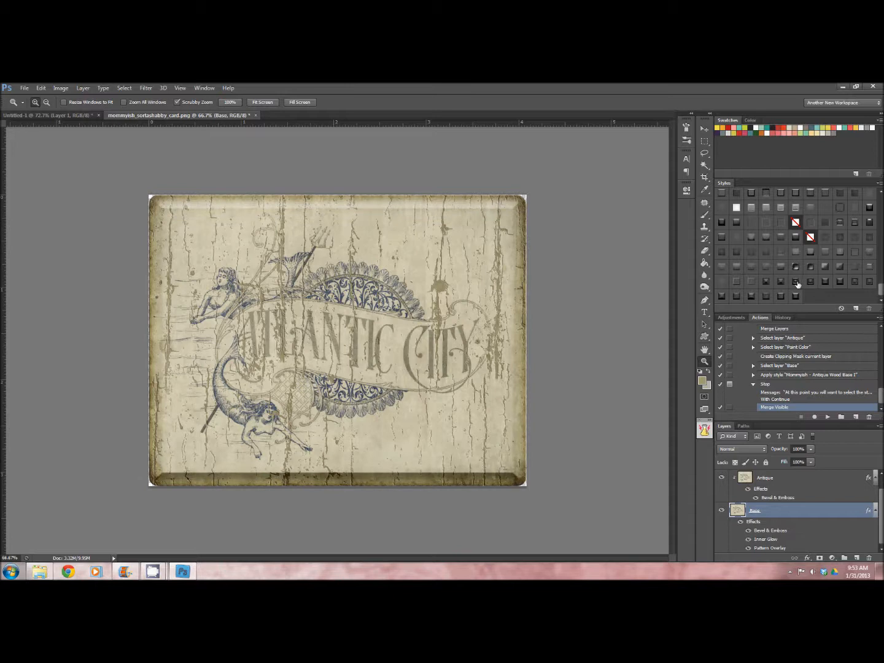
pyautogui.click(796, 282)
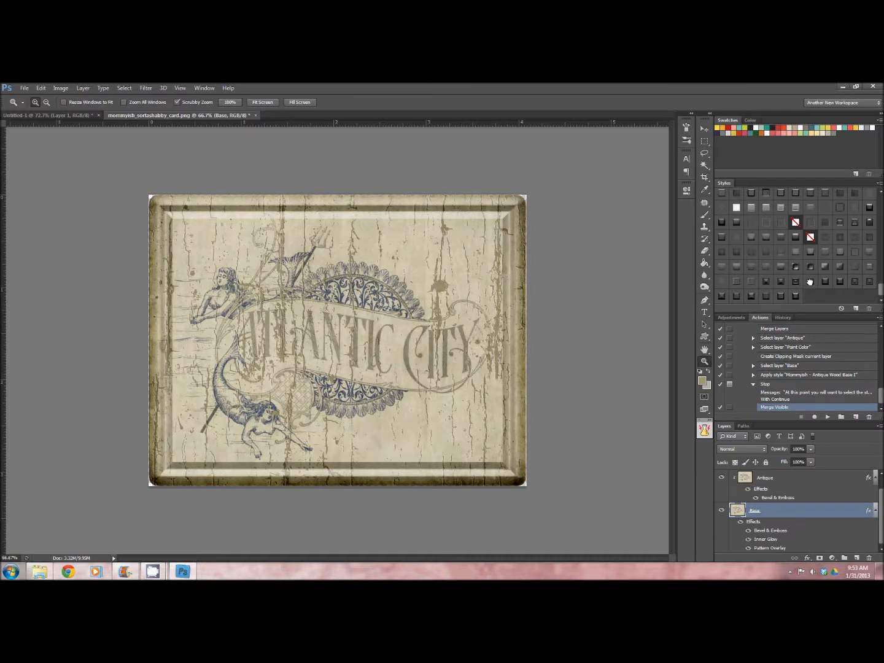
pyautogui.click(809, 282)
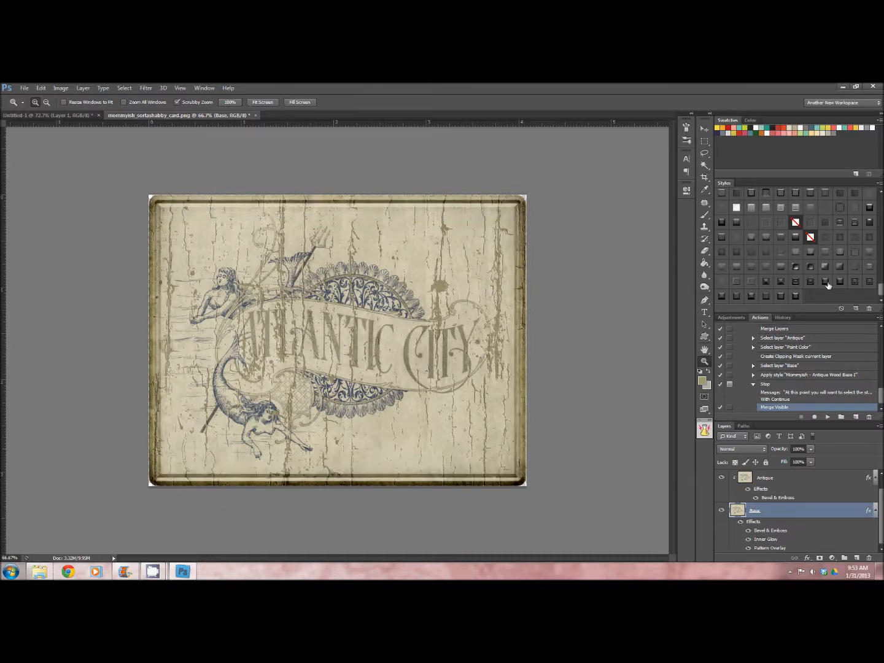
pyautogui.click(826, 281)
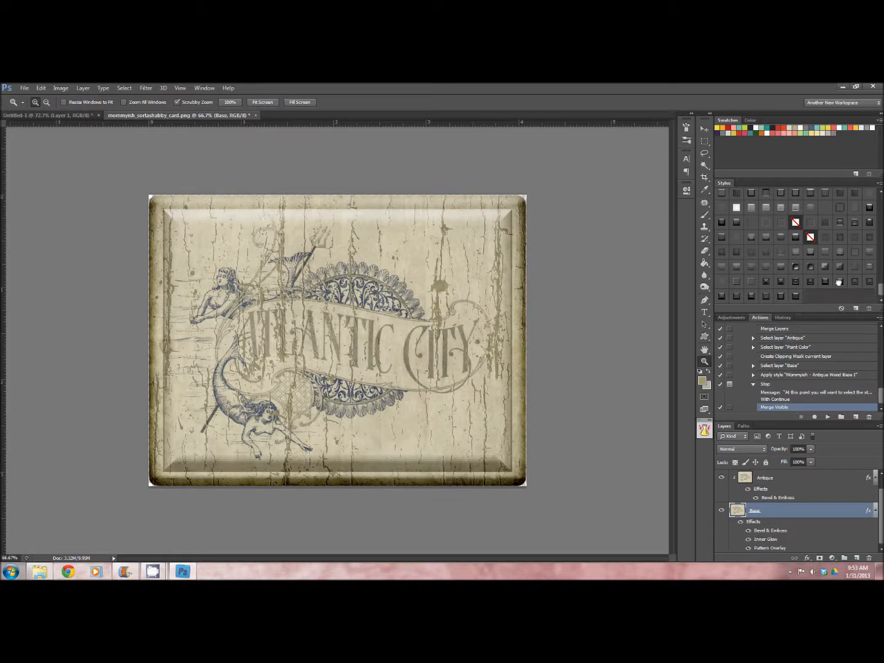
pyautogui.click(839, 282)
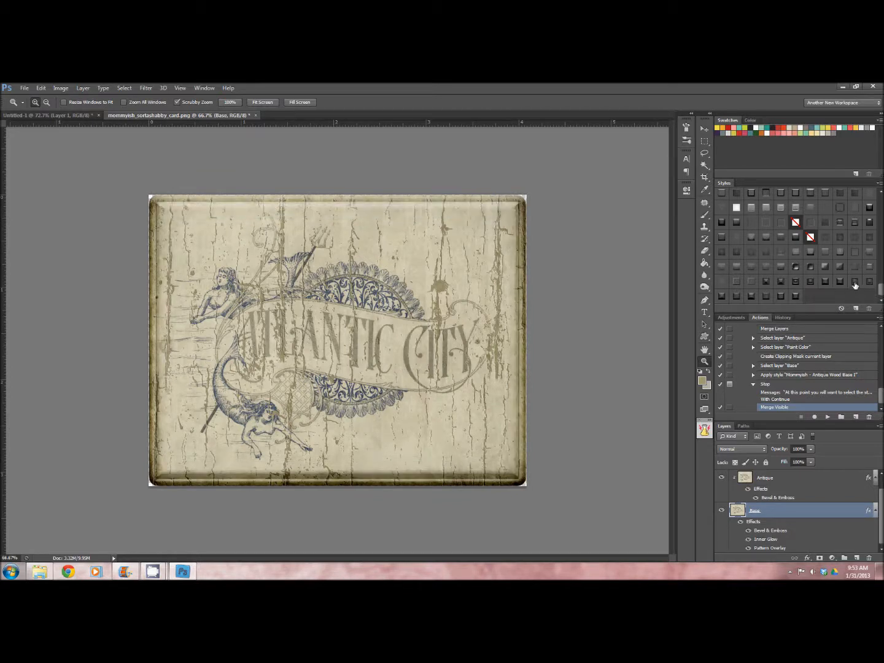
pyautogui.click(854, 282)
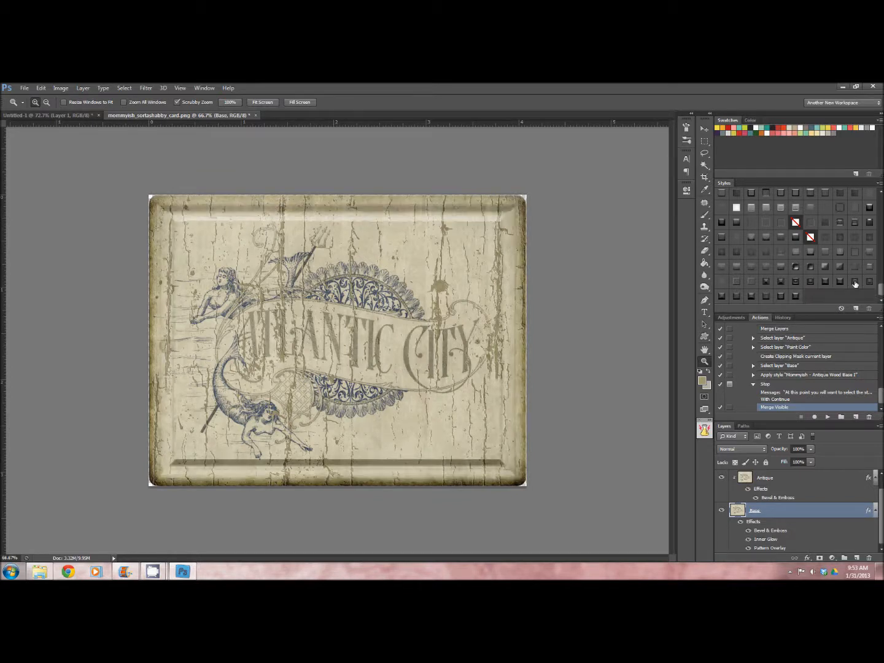
pyautogui.click(869, 284)
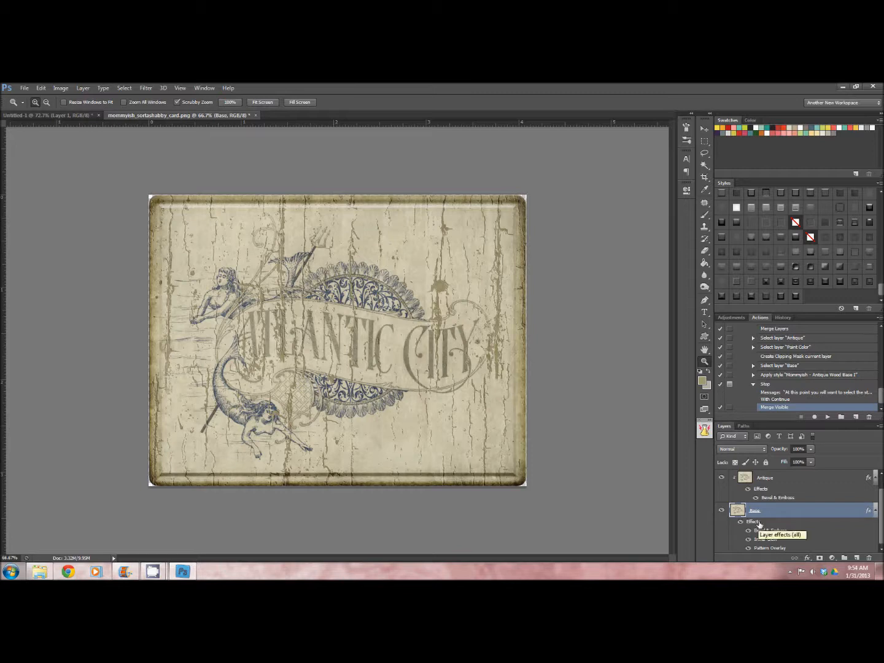
# Compare the cracks in the paint up close with the Antique layer hidden and shown.
pyautogui.click(781, 479)
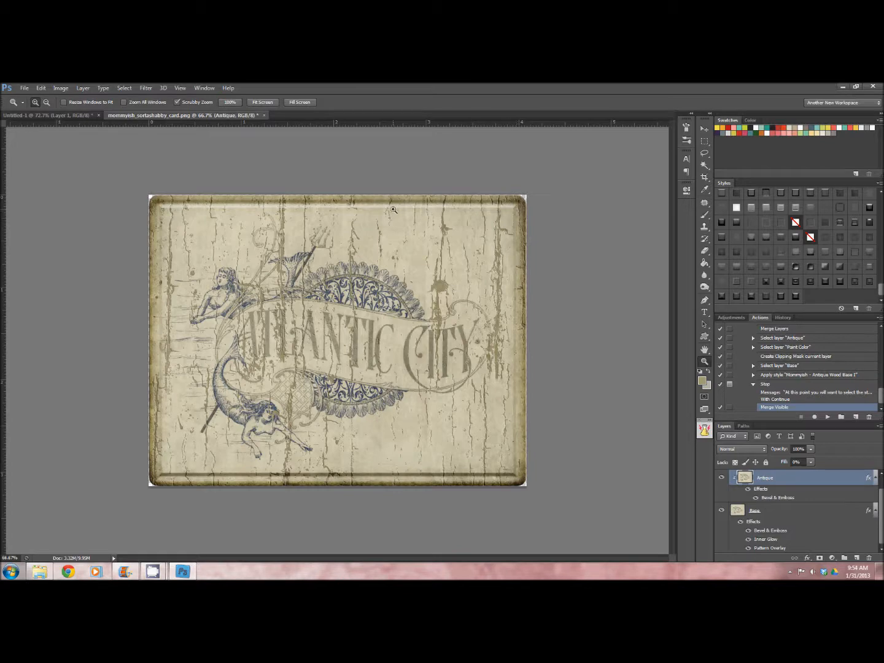
pyautogui.moveTo(442, 278); pyautogui.dragTo(515, 307)
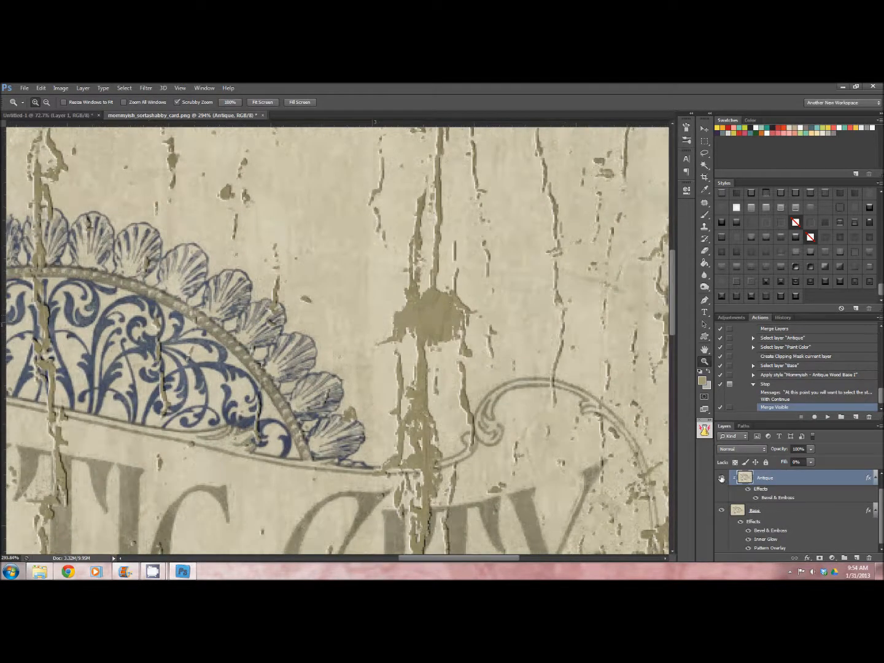
pyautogui.click(722, 478)
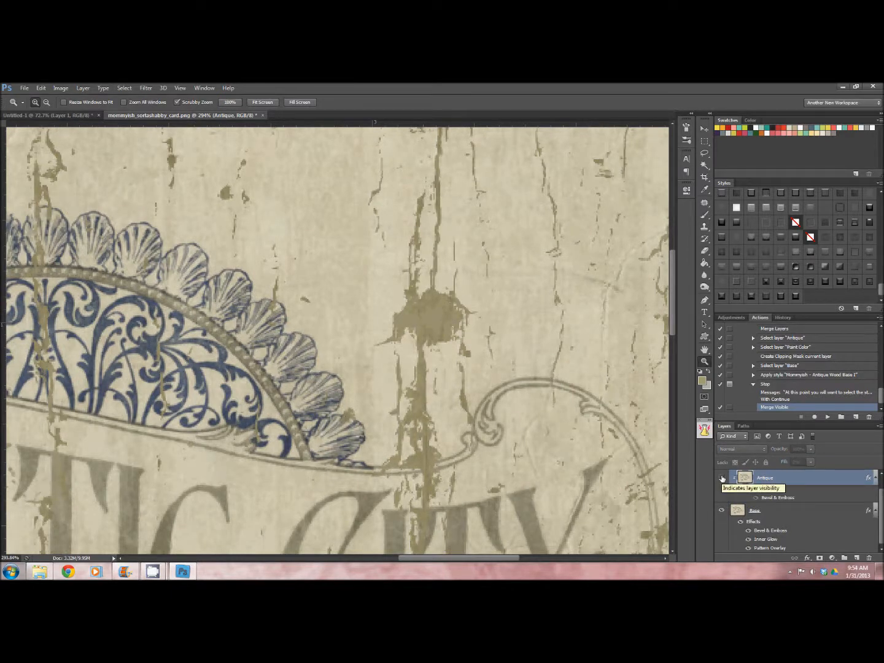
pyautogui.click(722, 478)
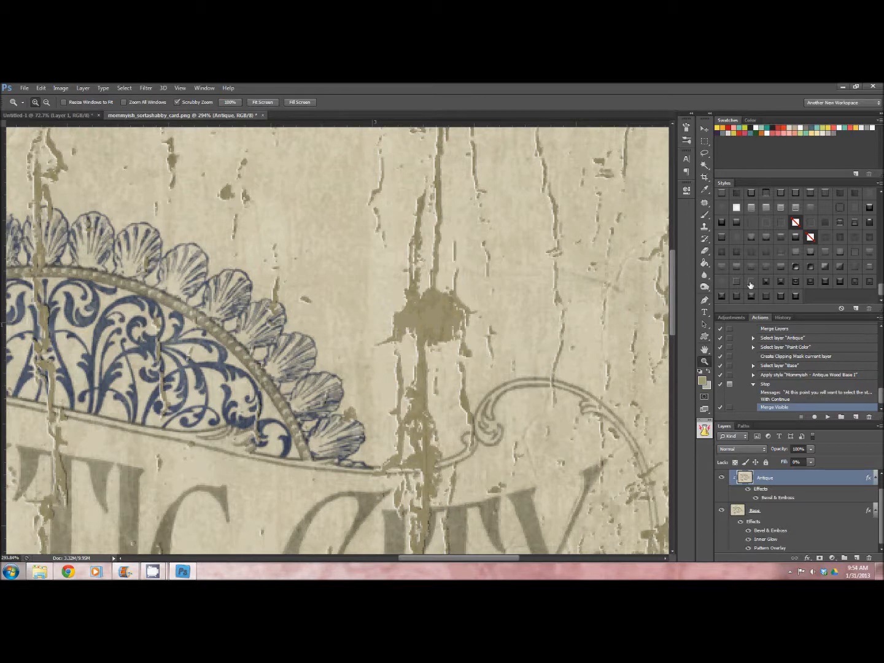
pyautogui.moveTo(514, 364); pyautogui.dragTo(465, 353)
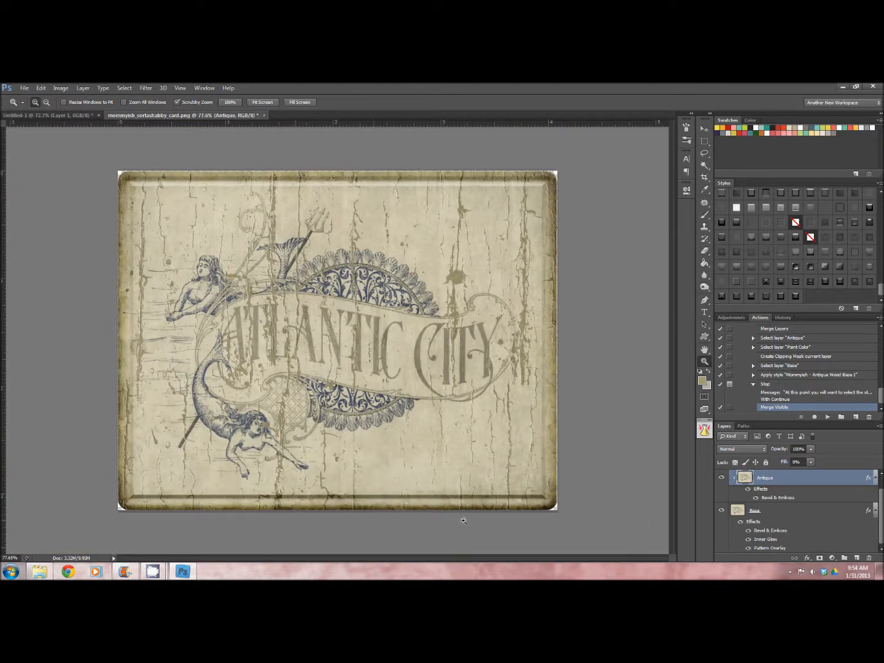
# Try a Color Overlay on the Paint Color layer using 4d5465, cfc5aa and ddd6c3, and discard it.
pyautogui.scroll(1, 774, 489)
pyautogui.click(785, 480)
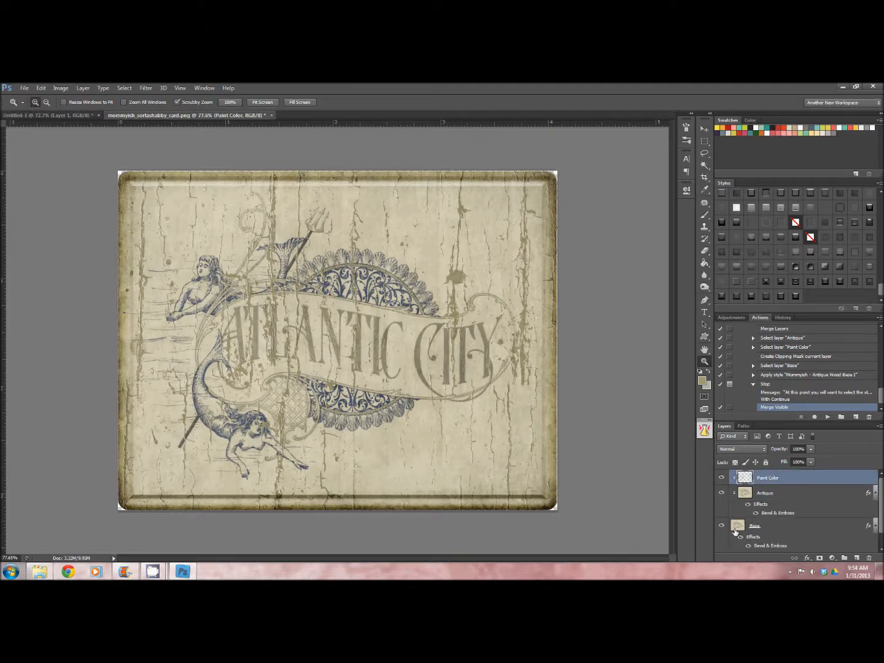
pyautogui.doubleClick(806, 481)
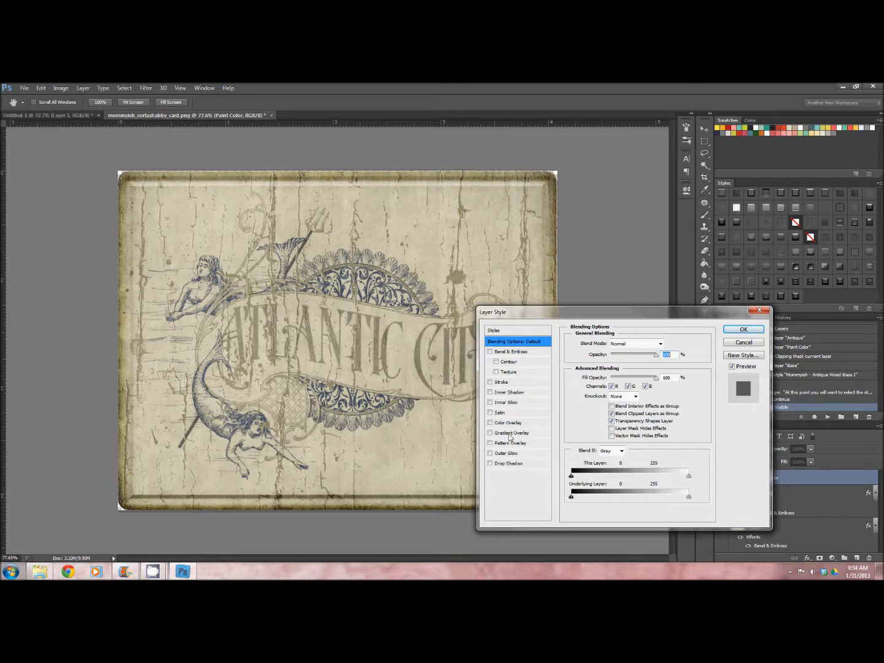
pyautogui.click(490, 423)
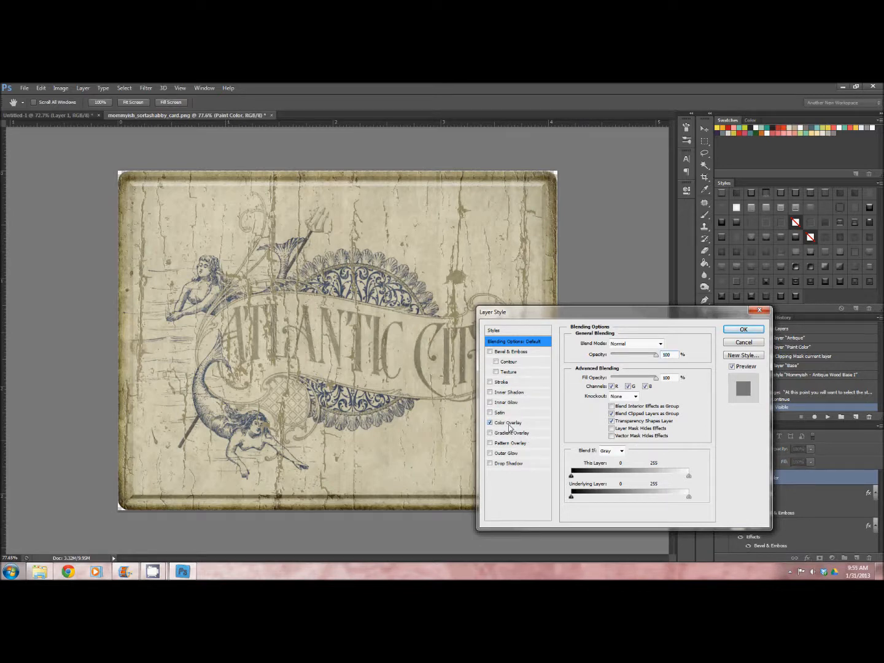
pyautogui.click(509, 423)
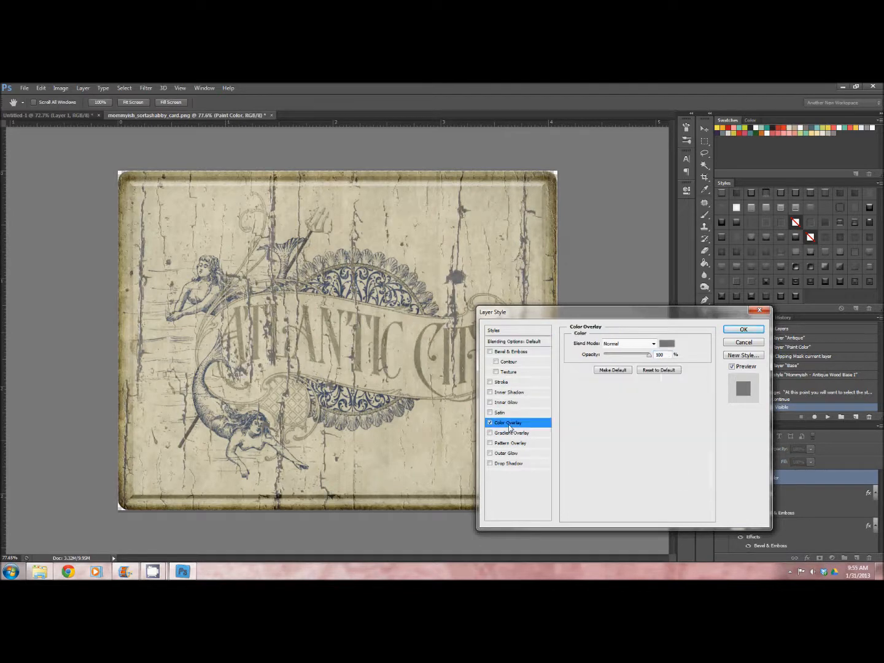
pyautogui.click(666, 344)
pyautogui.click(386, 391)
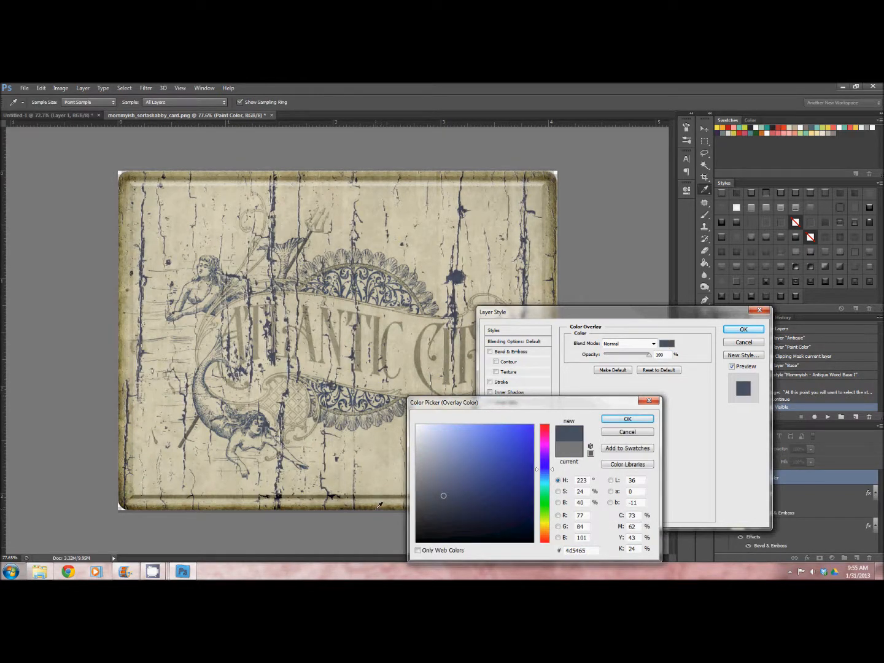
pyautogui.click(389, 458)
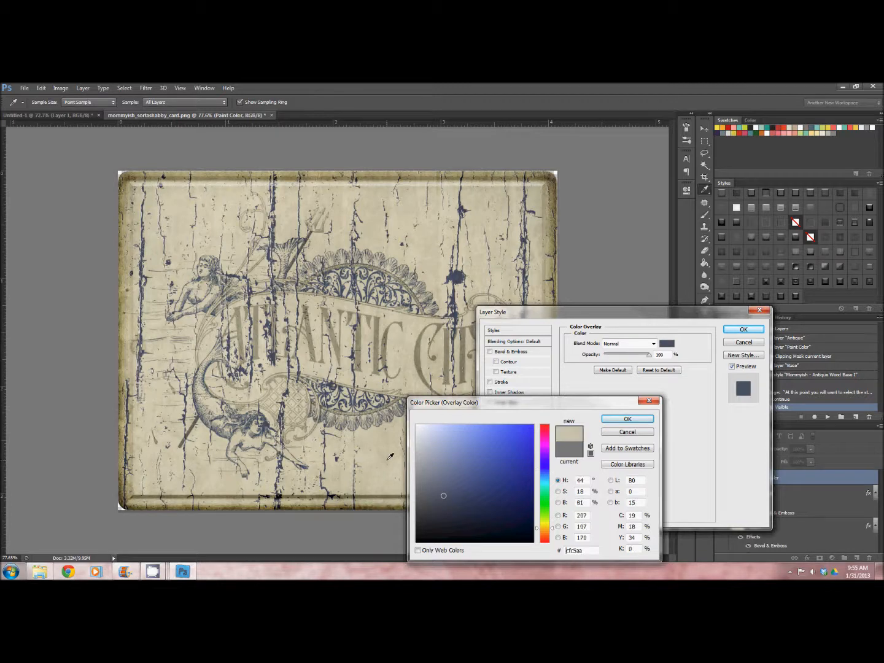
pyautogui.click(429, 440)
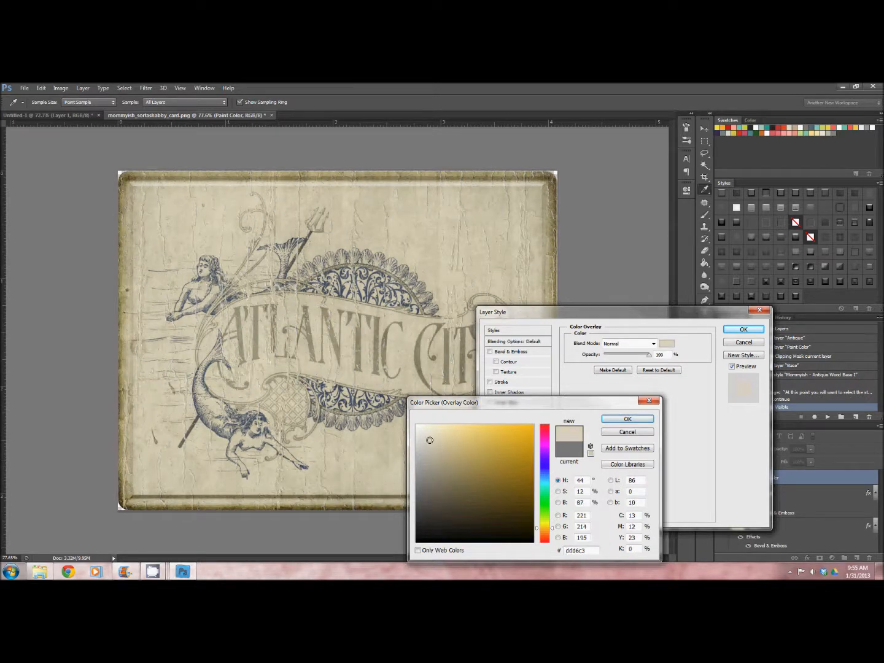
pyautogui.click(627, 432)
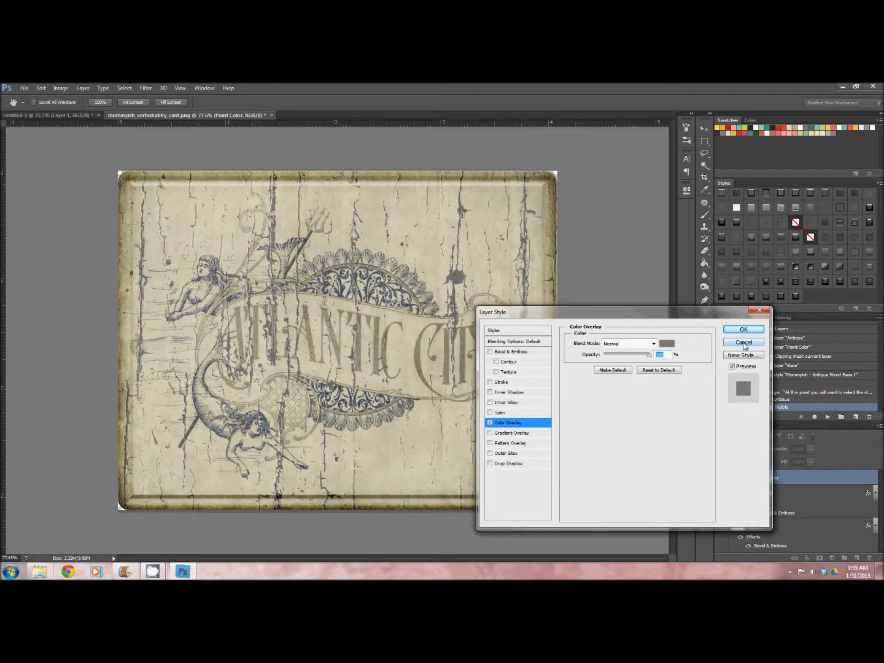
pyautogui.click(744, 343)
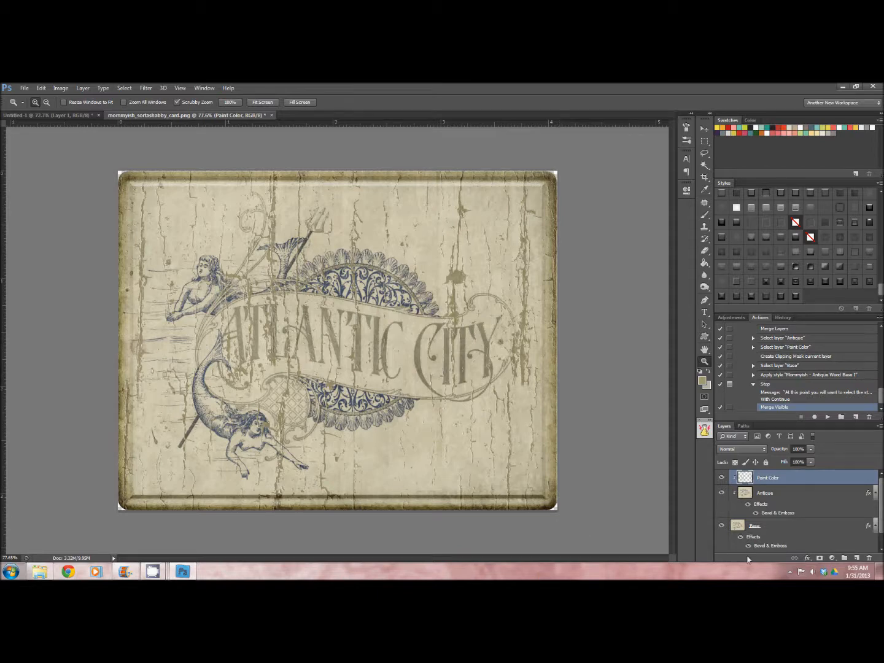
# Merge all visible layers of the card into one and review the latest history states.
pyautogui.rightClick(787, 497)
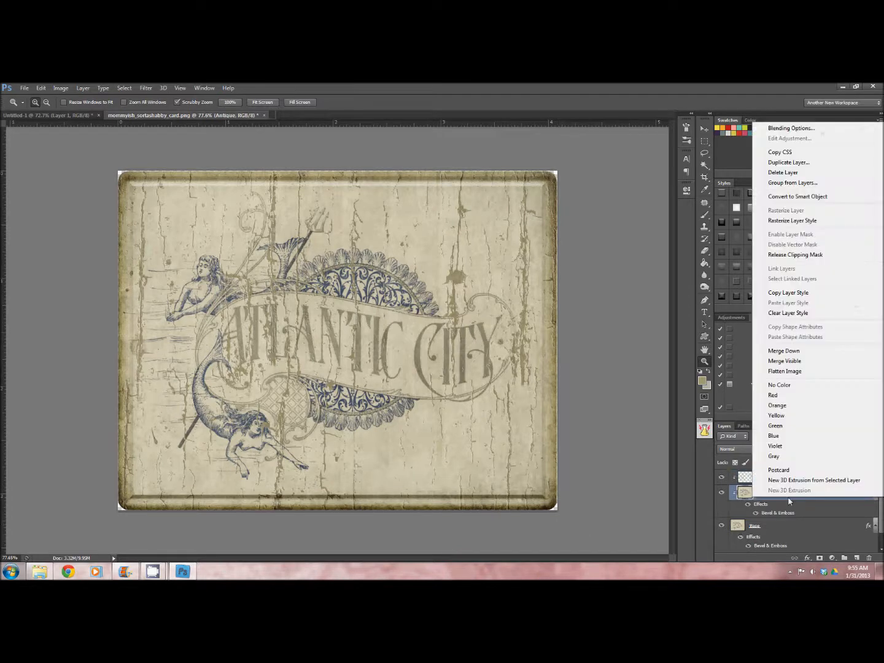
pyautogui.click(804, 362)
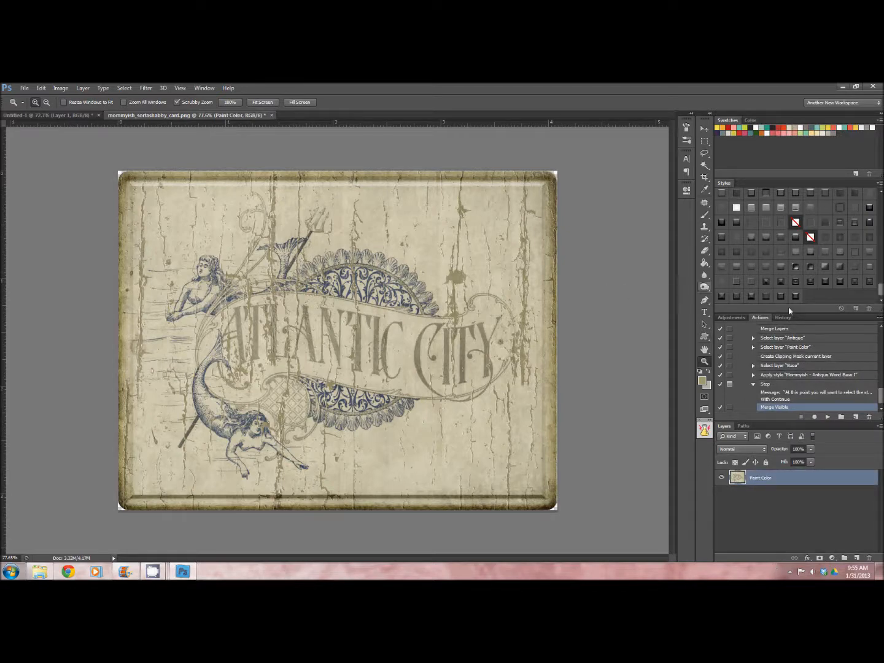
pyautogui.click(784, 317)
pyautogui.moveTo(879, 385)
pyautogui.mouseDown()
pyautogui.moveTo(880, 330)
pyautogui.moveTo(880, 400)
pyautogui.mouseUp()
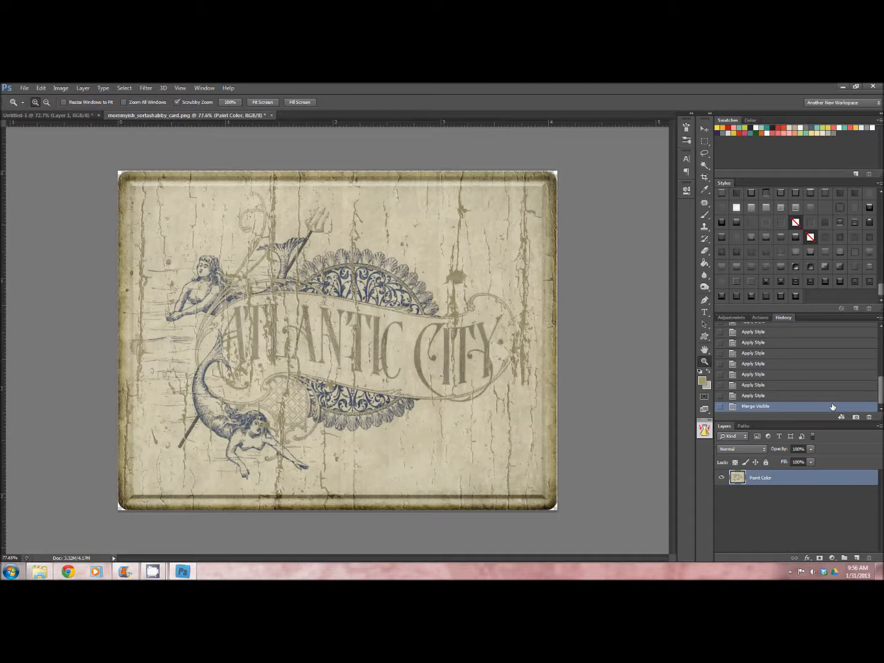
# Switch to the blank Untitled-1 document, activate the Custom Shape tool with the heart, and set the foreground color to pink ea4775.
pyautogui.click(69, 116)
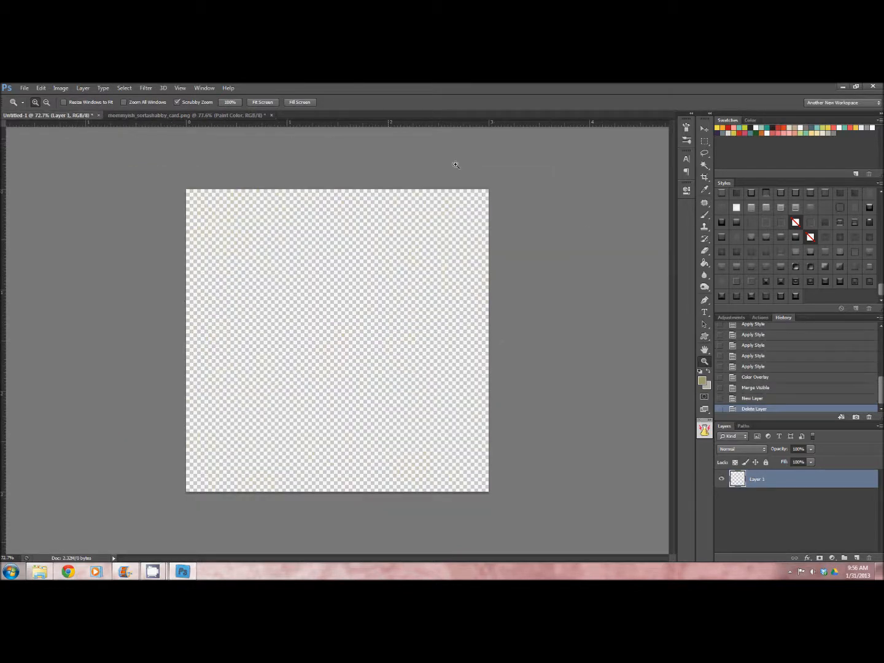
pyautogui.click(703, 338)
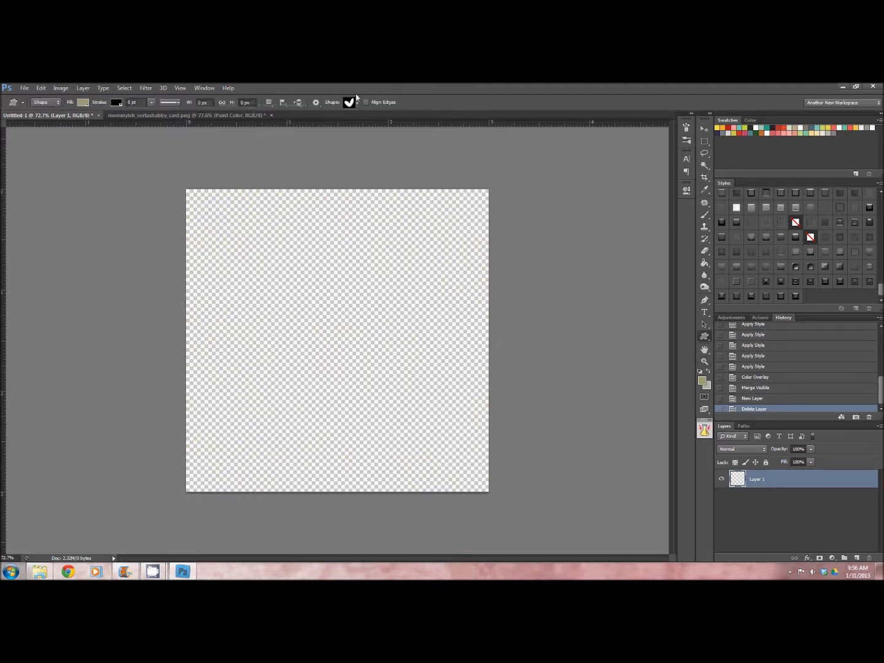
pyautogui.click(700, 381)
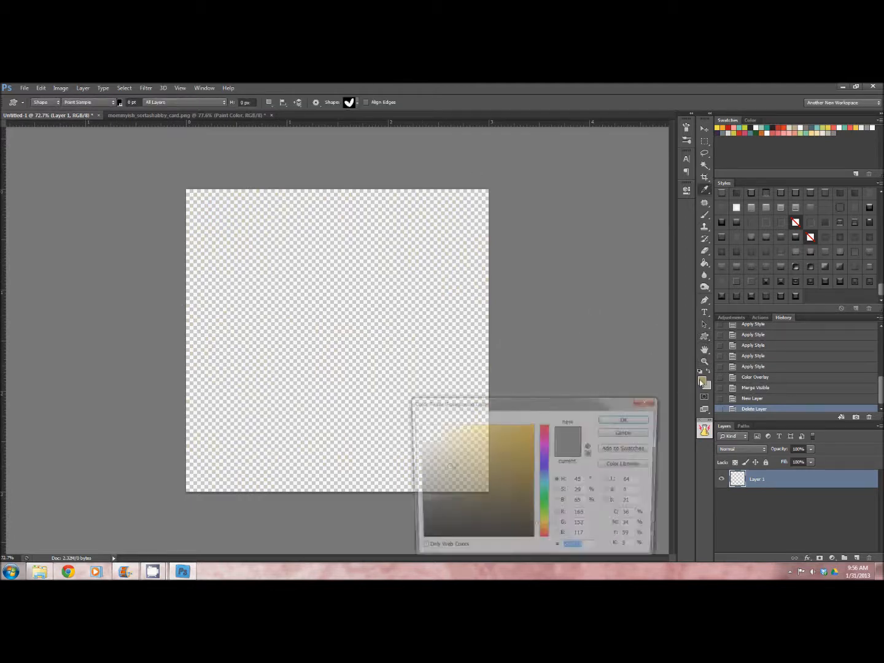
pyautogui.click(546, 430)
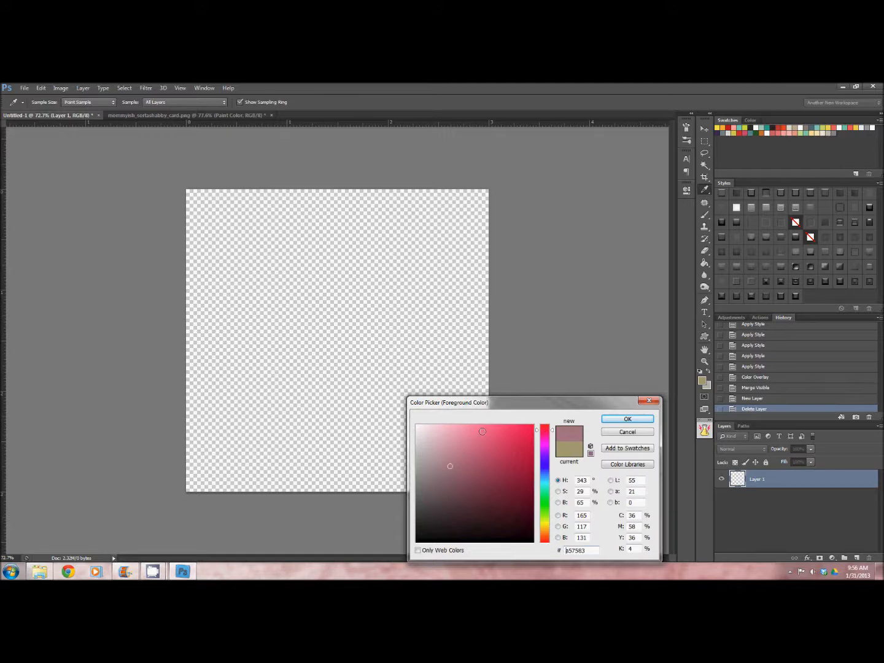
pyautogui.click(473, 439)
pyautogui.click(493, 439)
pyautogui.click(498, 434)
pyautogui.click(626, 418)
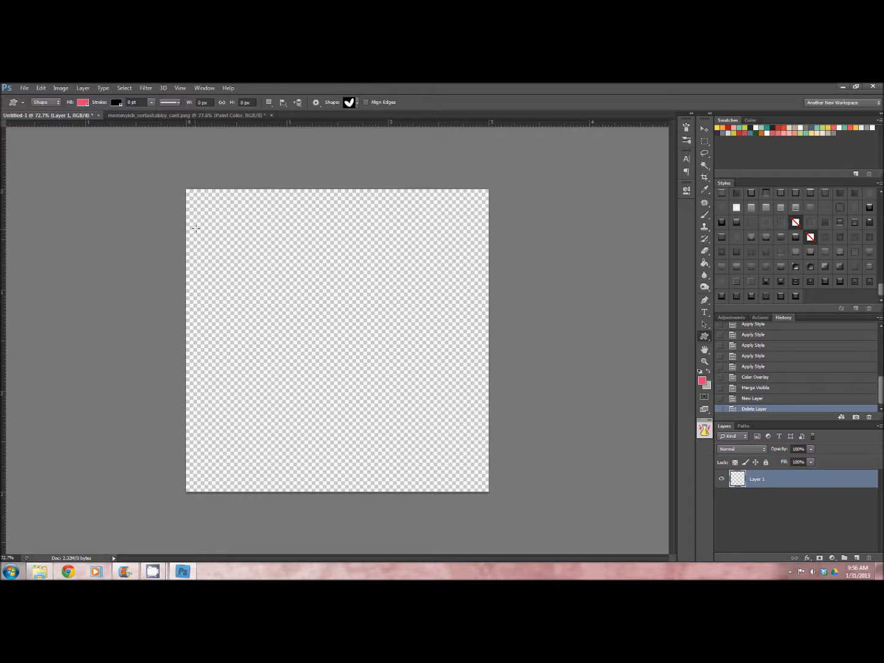
# Draw a pink heart about 750 px wide across the middle of the canvas and rasterize its layer.
pyautogui.moveTo(207, 223); pyautogui.dragTo(508, 464)
pyautogui.rightClick(765, 479)
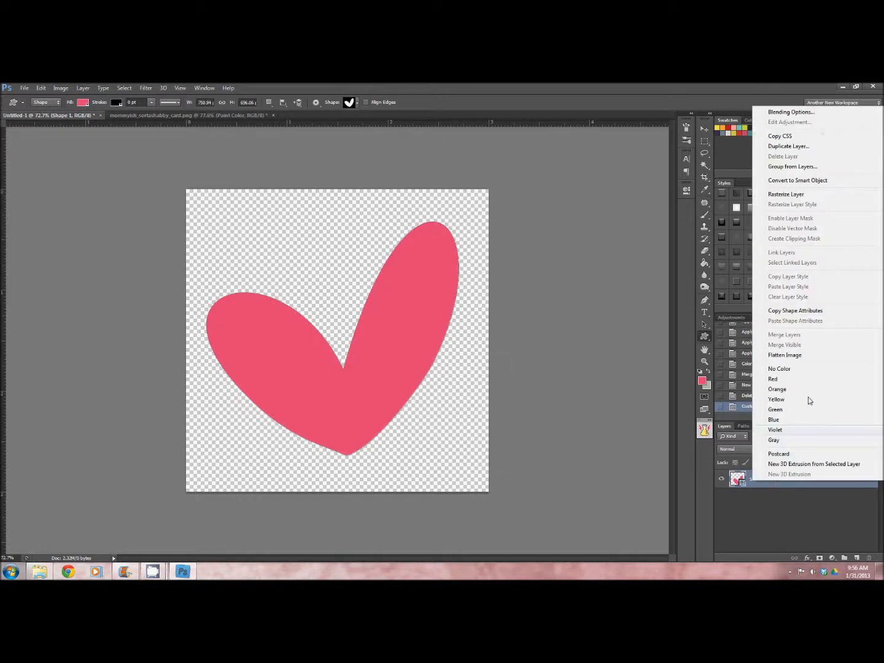
pyautogui.click(800, 197)
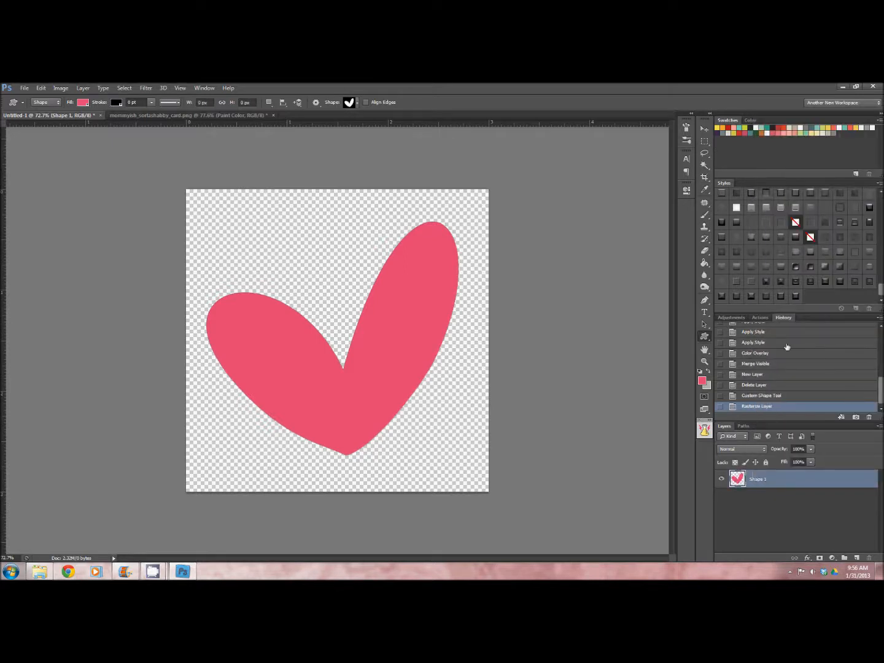
# Run the Peeled Paint Action by Mommyish (YAY) on the heart and stop it at the first message.
pyautogui.click(759, 317)
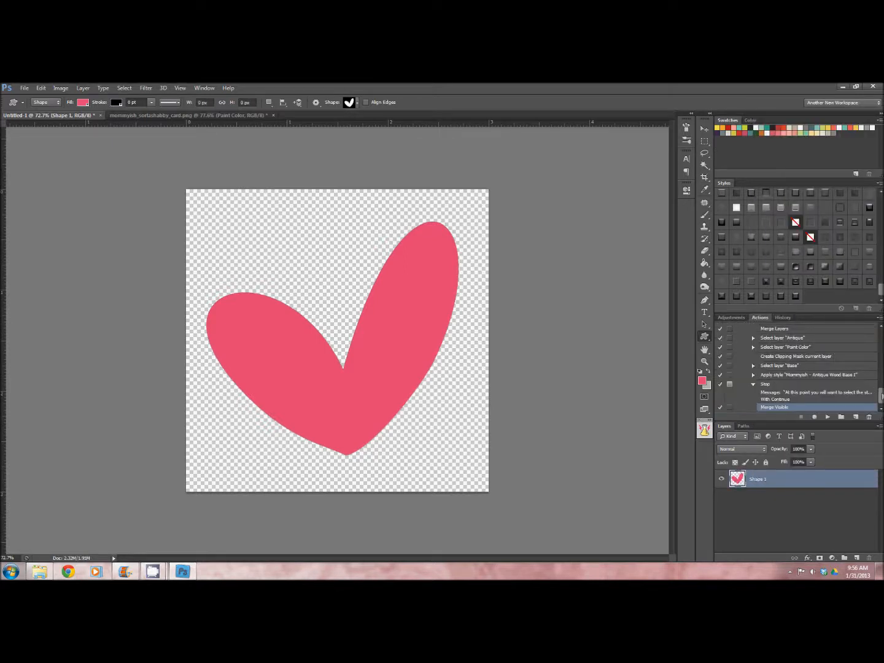
pyautogui.scroll(10, 784, 348)
pyautogui.click(789, 355)
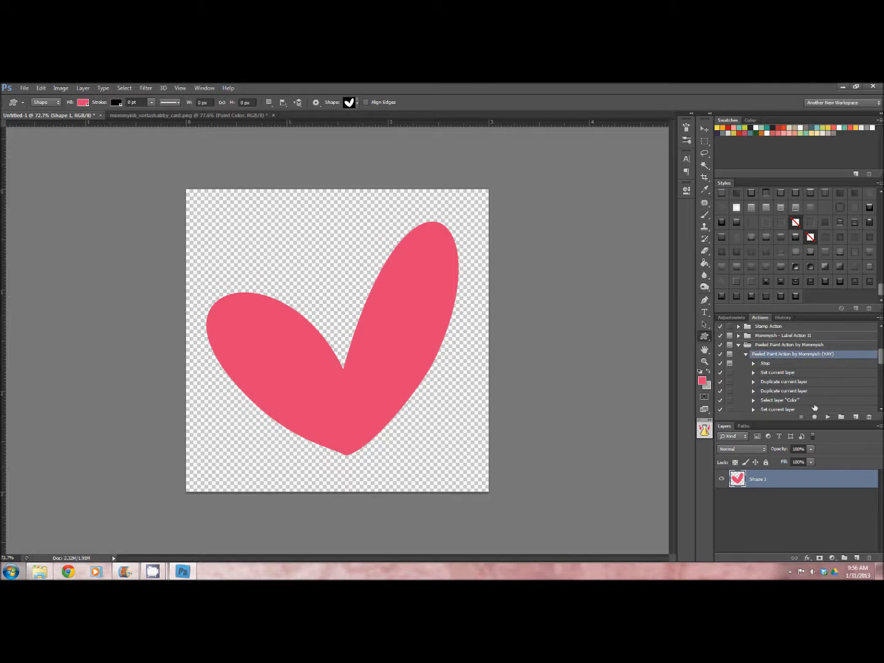
pyautogui.click(827, 417)
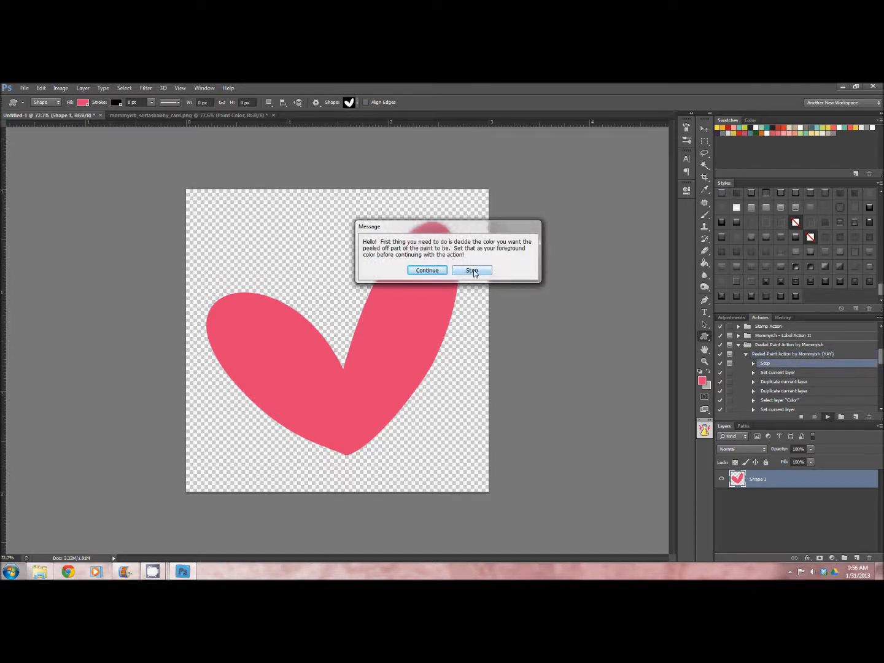
pyautogui.click(473, 272)
# Set the foreground color to 272727 for the peeled areas, then resume the action and stop it at the edging style message.
pyautogui.click(702, 382)
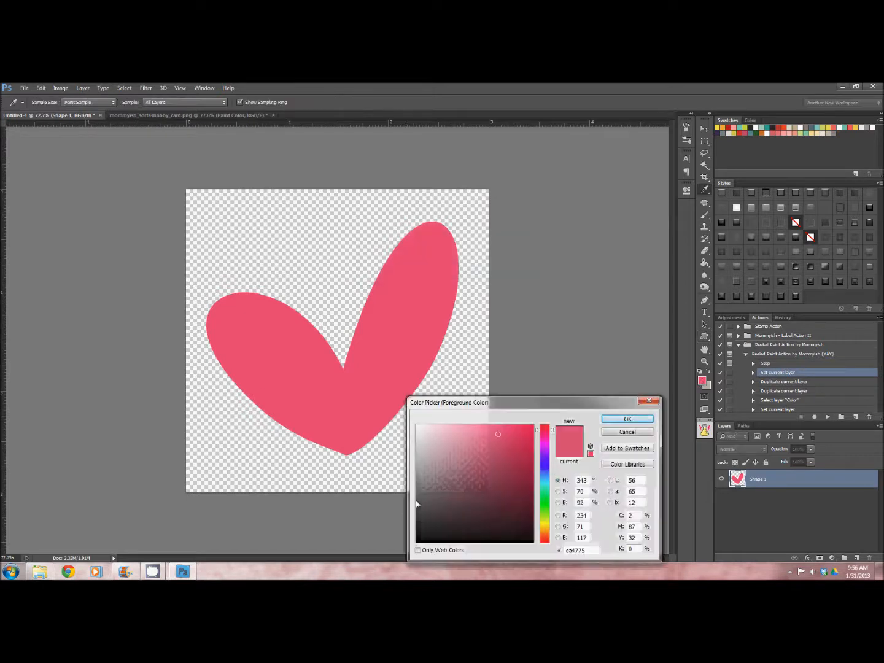
pyautogui.click(417, 523)
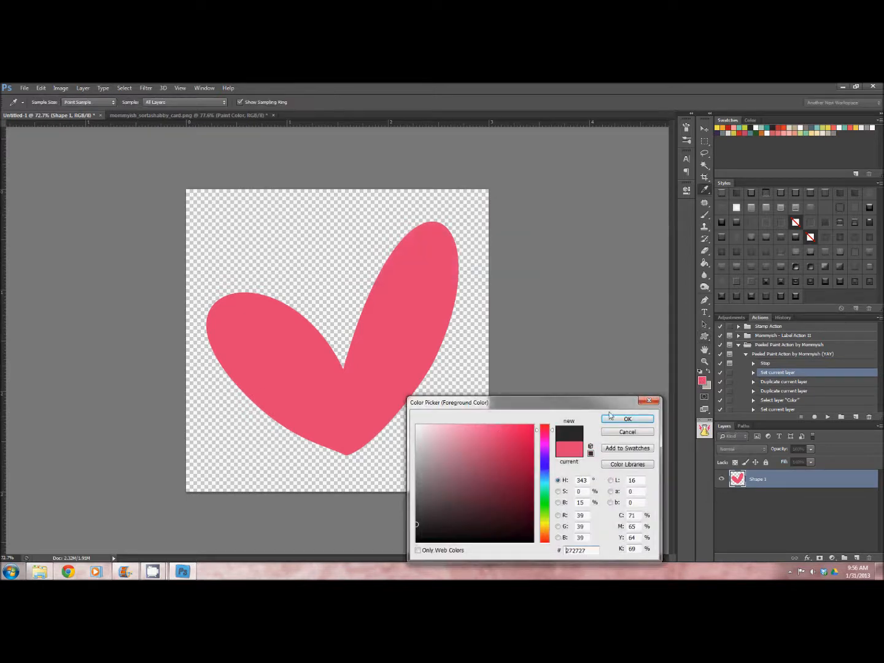
pyautogui.click(626, 418)
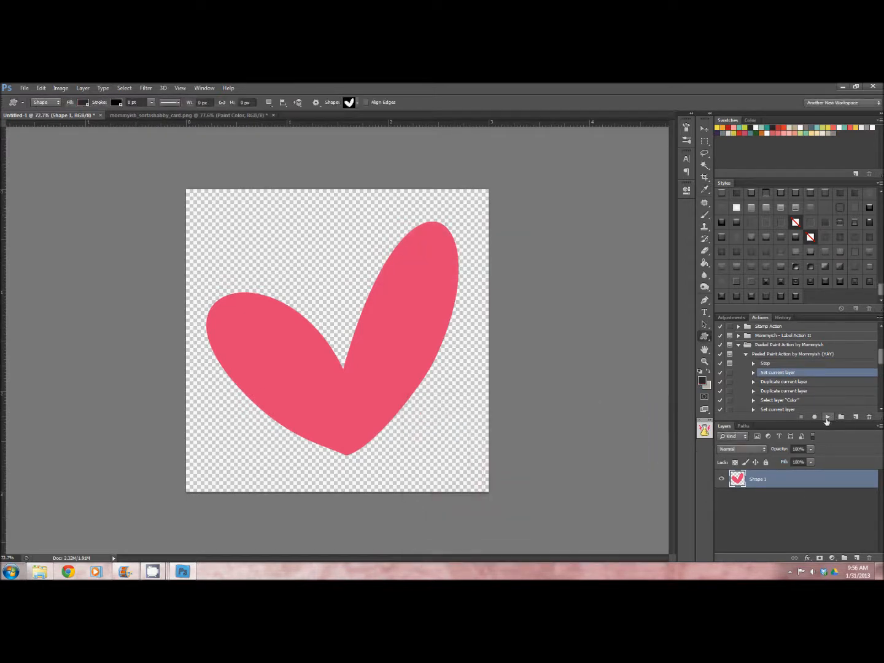
pyautogui.click(826, 418)
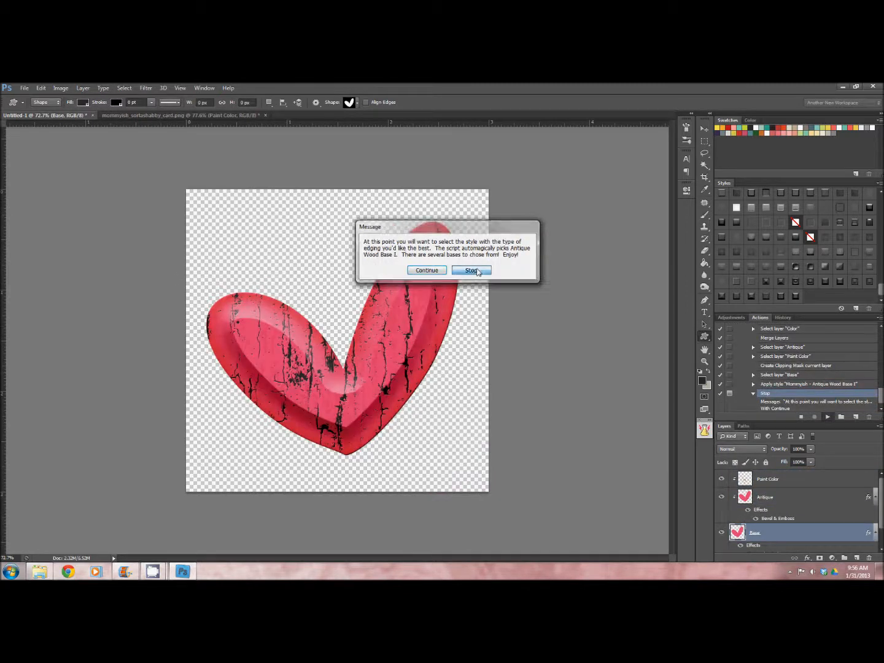
pyautogui.click(476, 271)
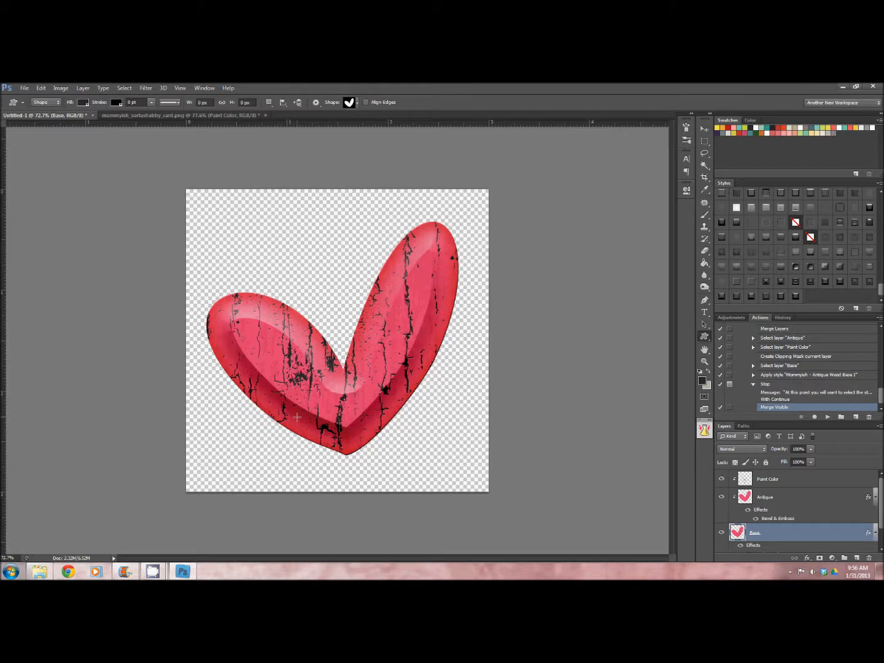
# Try several wood edging styles on the Base layer, including Antique Wood Base VII - small, settle on a thin raised edge, and merge all visible layers.
pyautogui.click(780, 281)
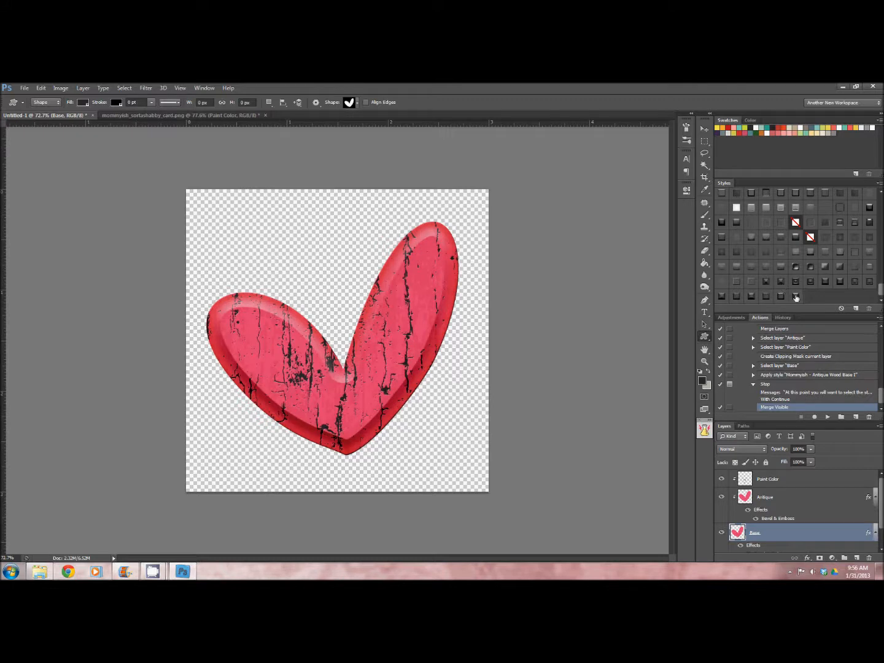
pyautogui.click(791, 296)
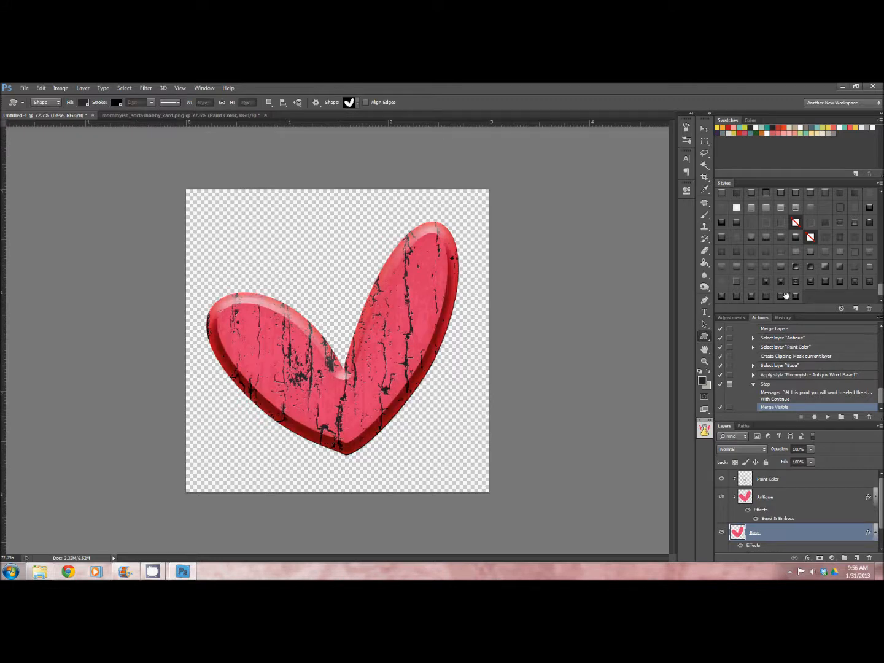
pyautogui.click(786, 296)
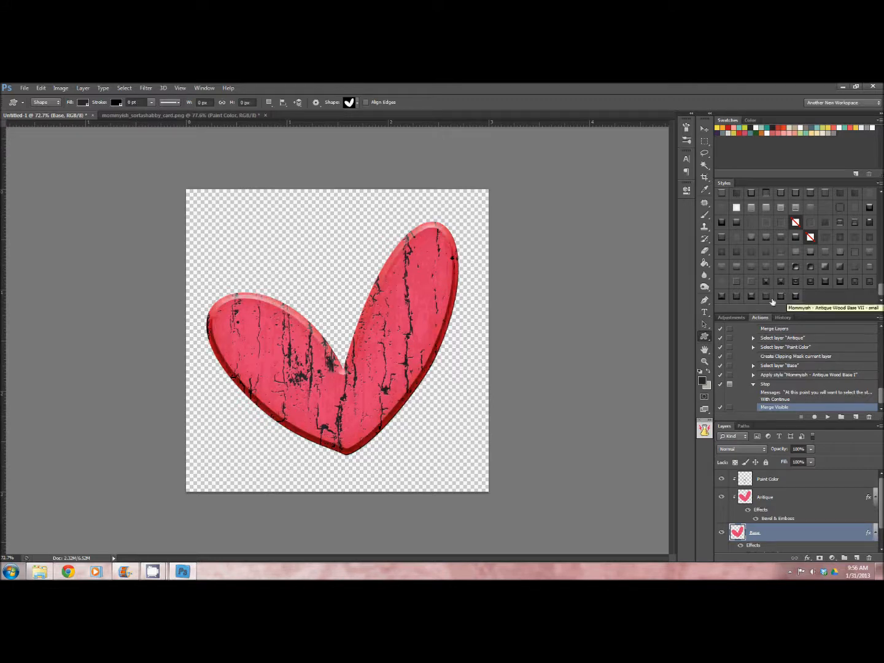
pyautogui.click(766, 296)
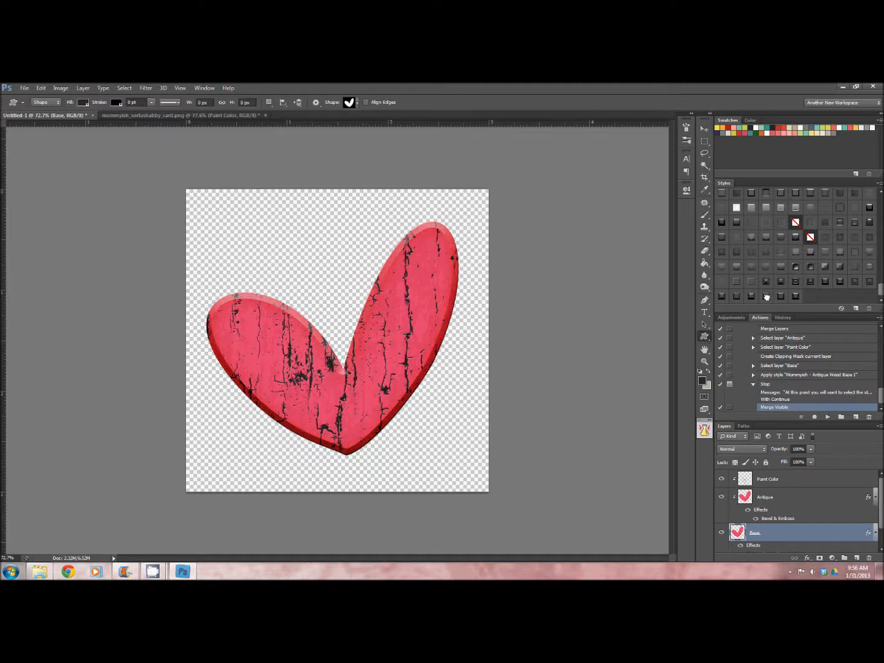
pyautogui.rightClick(784, 536)
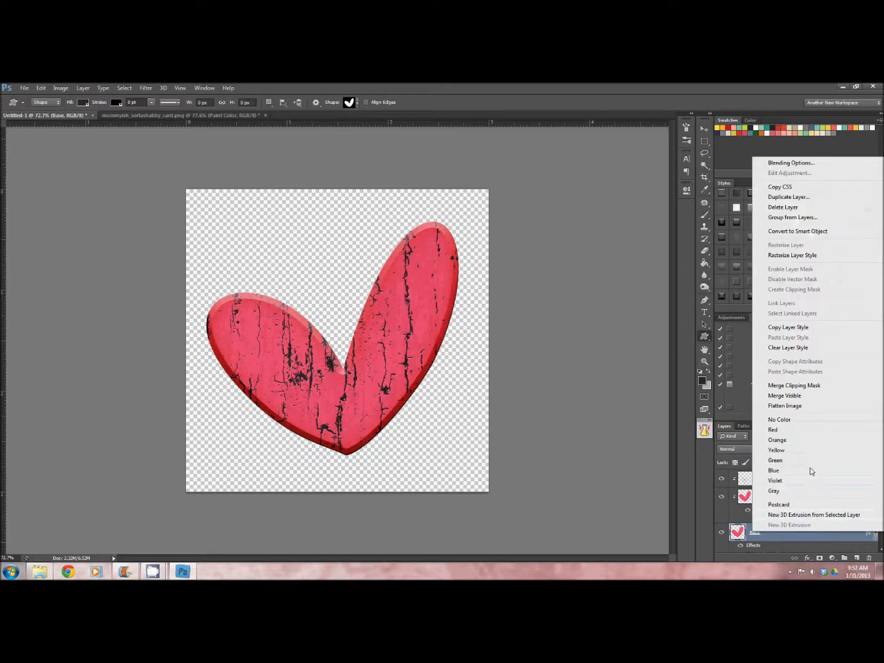
pyautogui.click(784, 396)
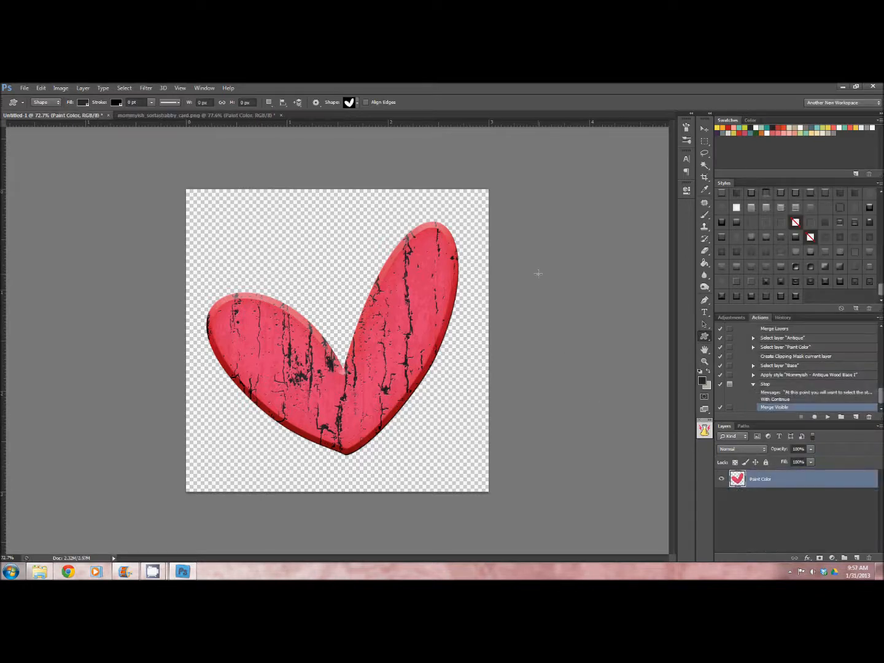